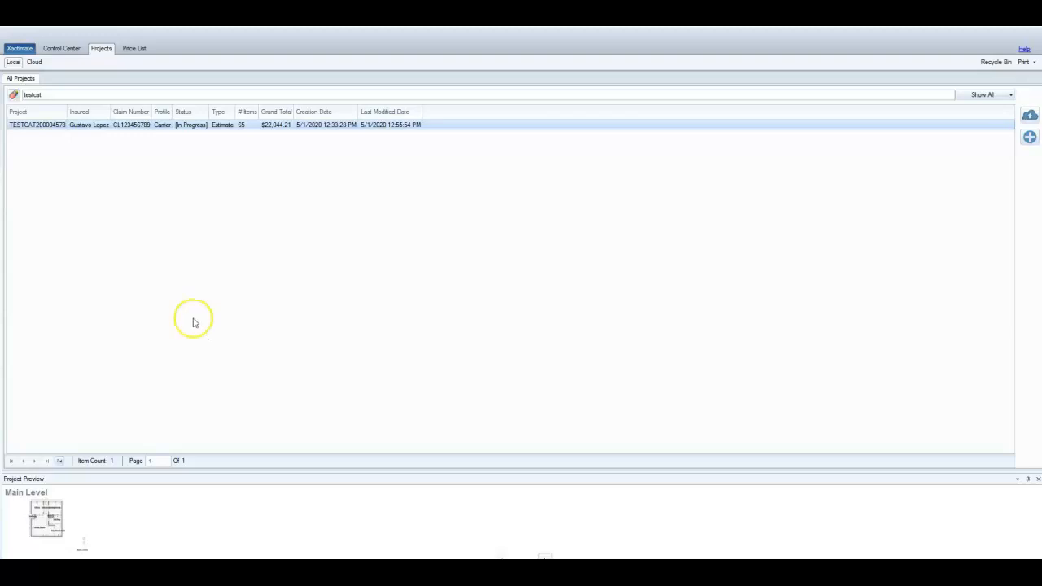
click(21, 50)
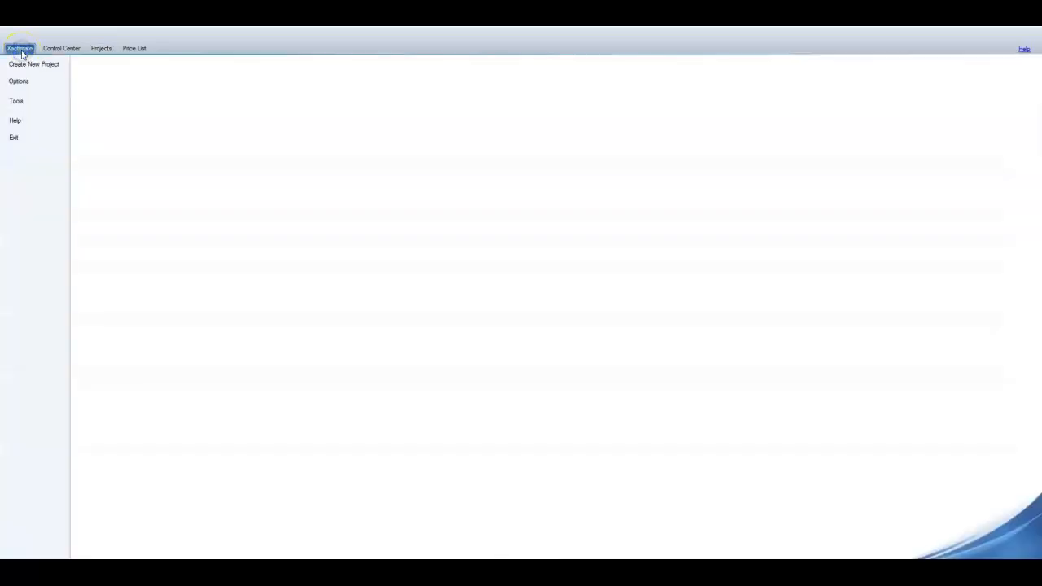
click(33, 67)
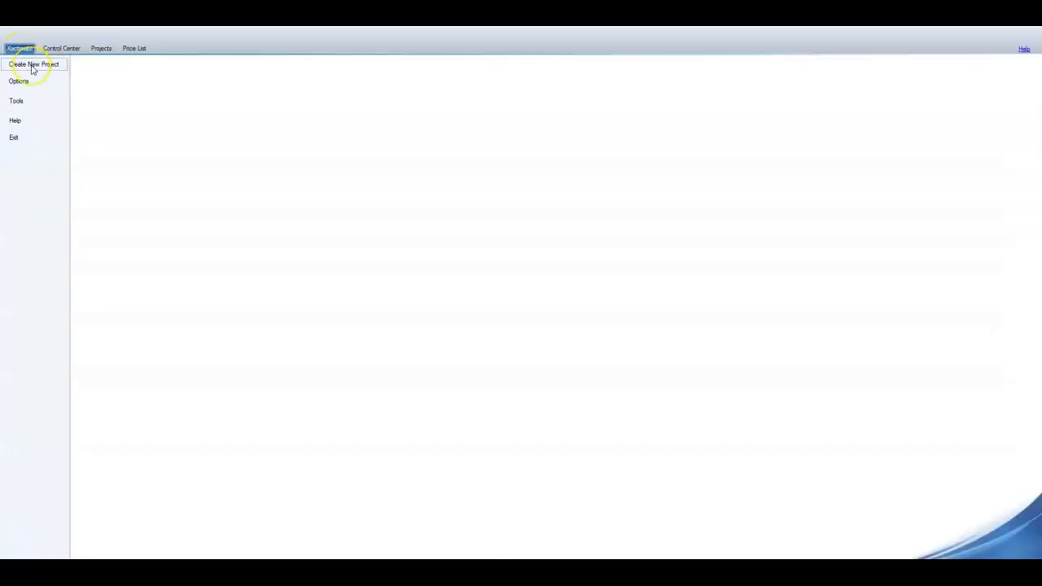
click(32, 67)
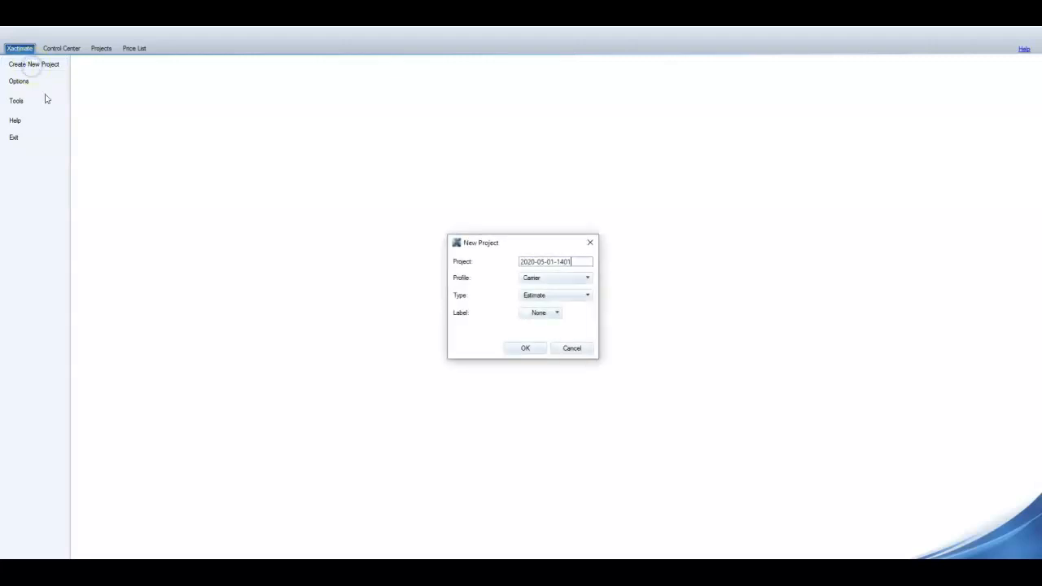
drag(582, 261, 518, 264)
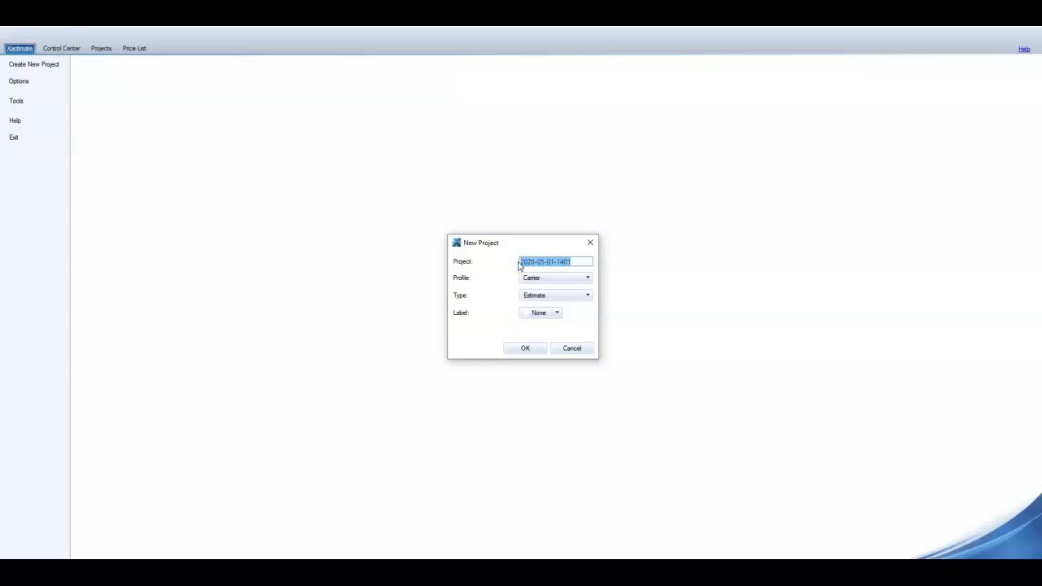
text(TESTCAT200004578)
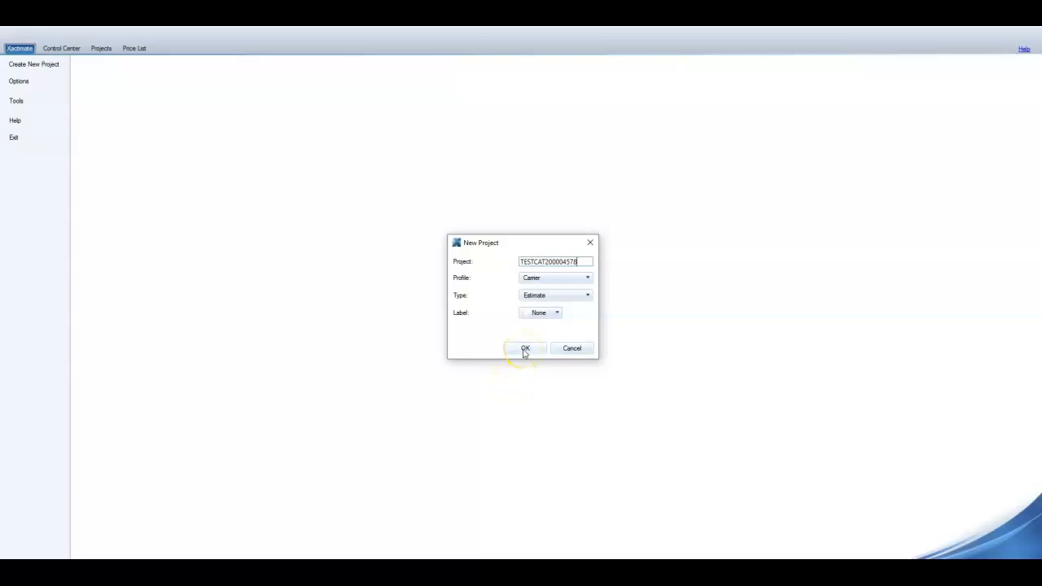
click(591, 242)
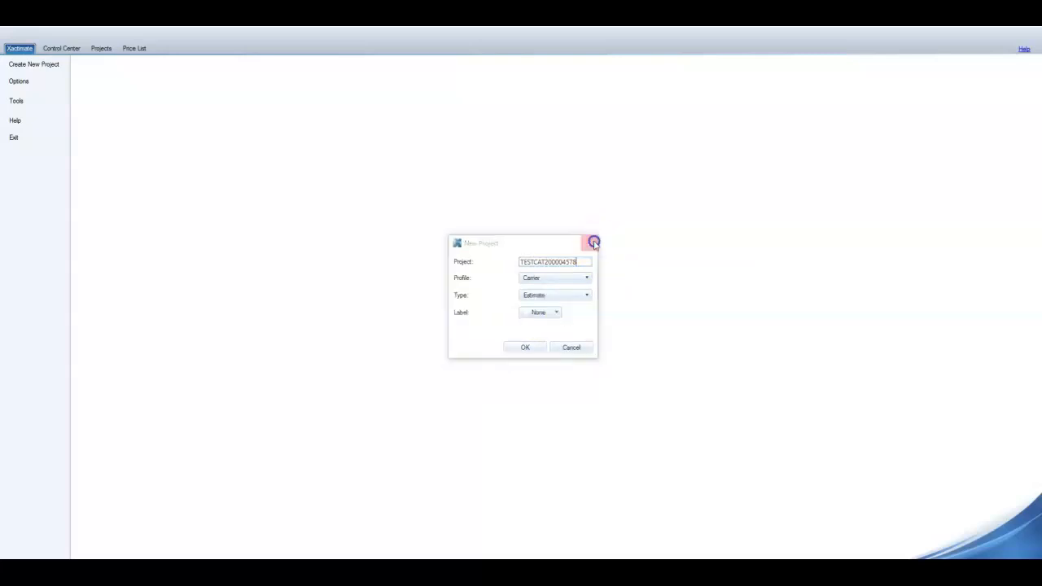
Open the existing TESTCAT estimate from the local projects and display its insured information.
click(101, 48)
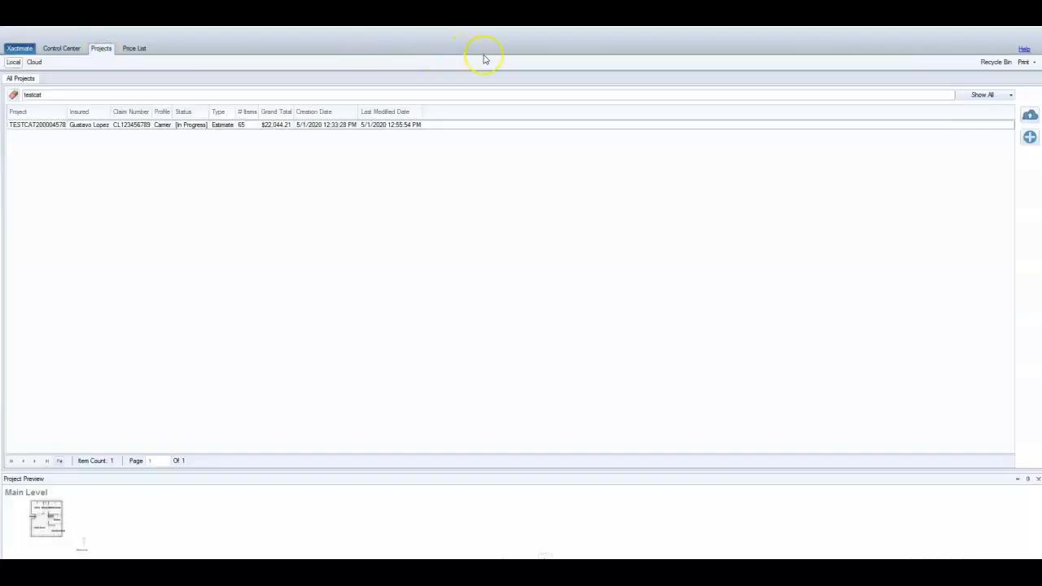
double_click(431, 127)
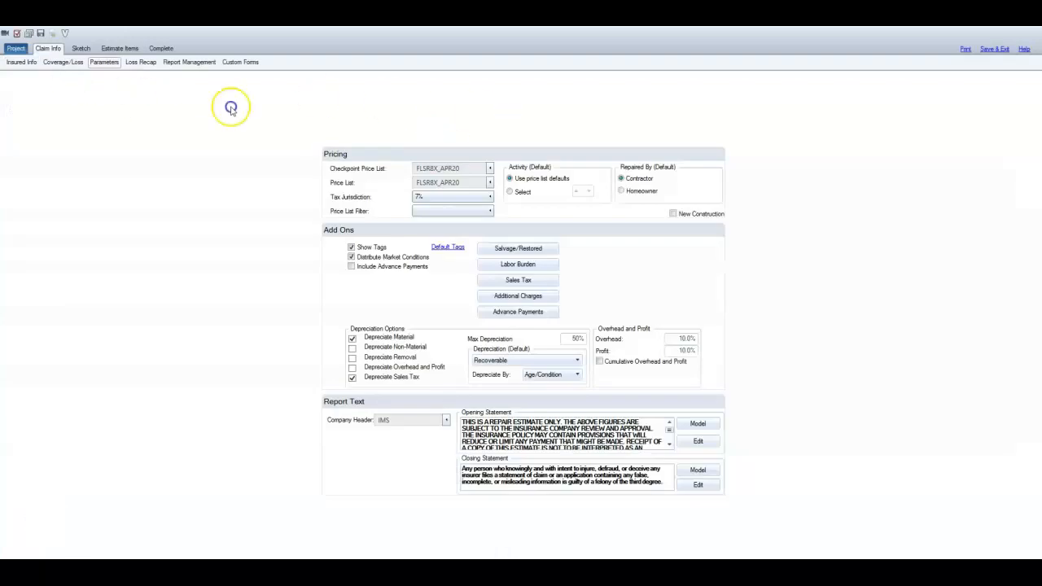
click(21, 63)
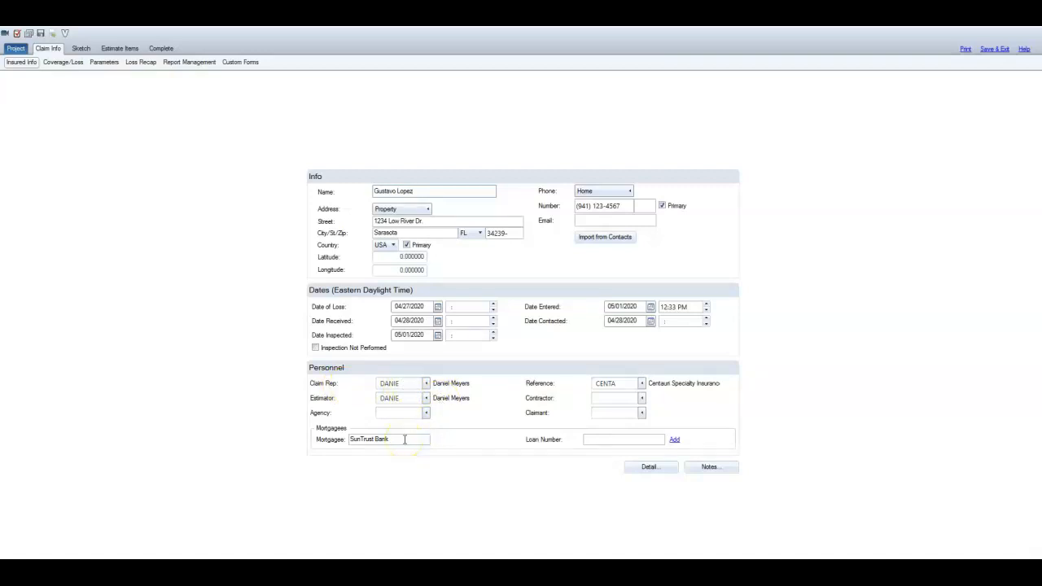
Examine the list of reference insurance companies and the blank form for adding a reference, then close both without changes.
click(642, 386)
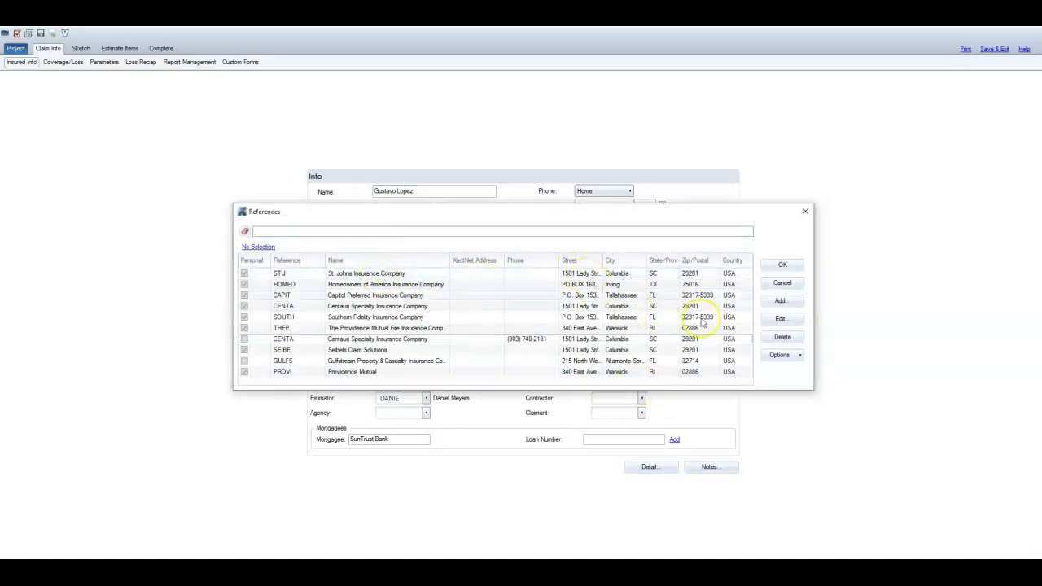
click(787, 303)
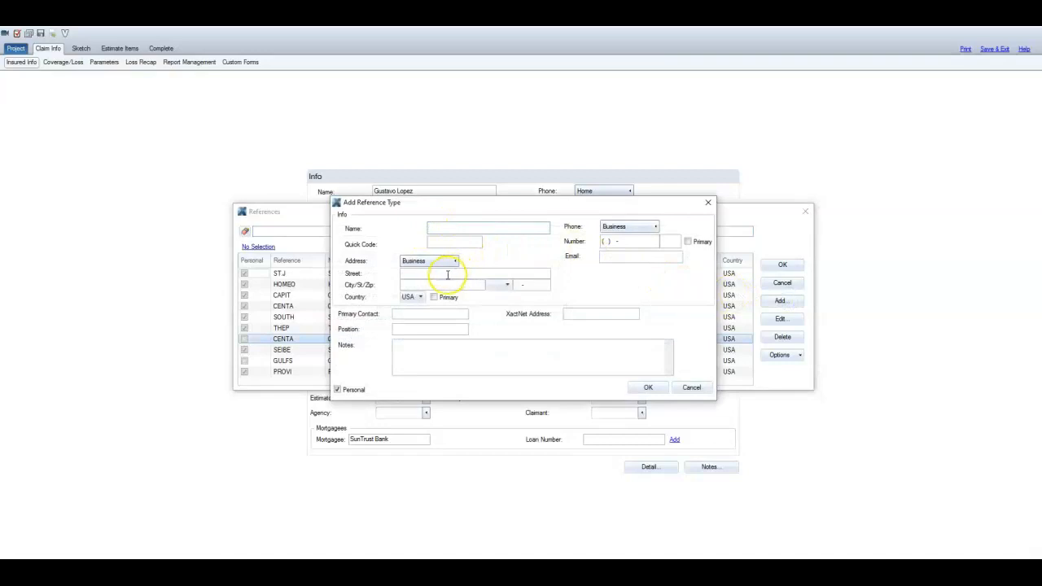
click(707, 202)
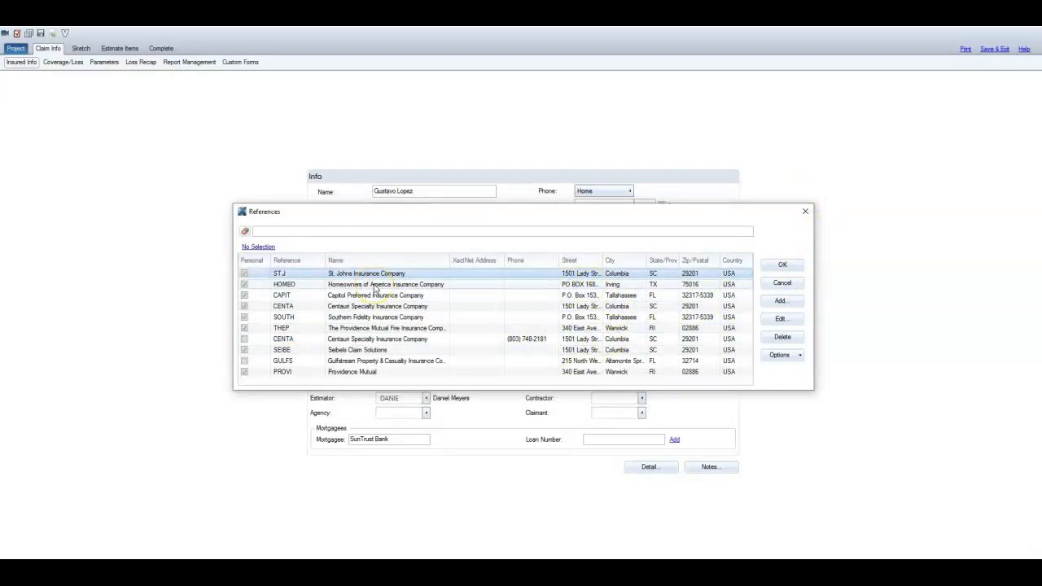
click(1030, 500)
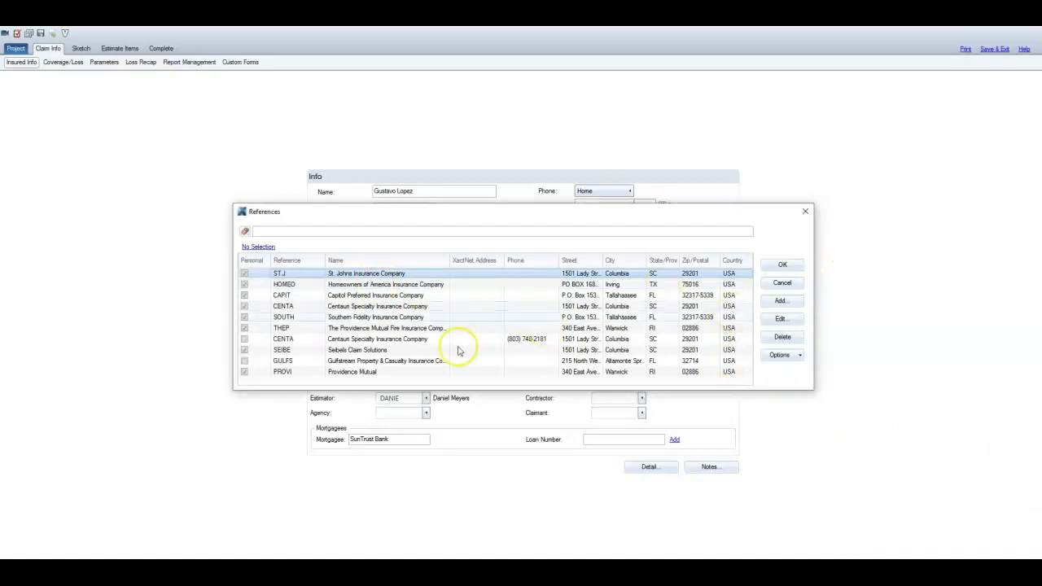
click(805, 213)
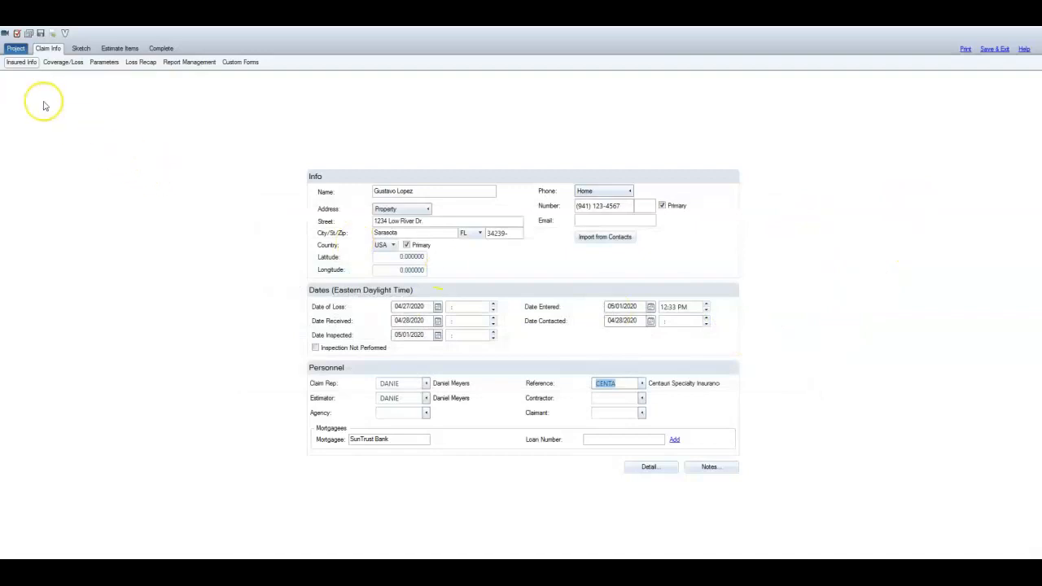
Review the claim's coverage and loss information, including the adjuster file number and the policy limits for dwelling, other structures and contents.
click(65, 62)
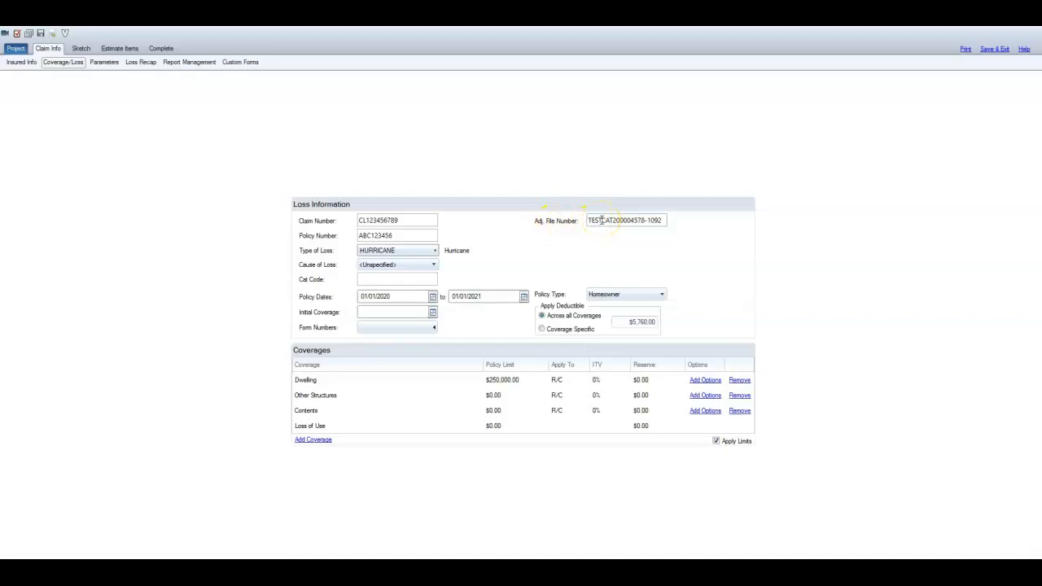
click(646, 221)
text(-)
click(526, 385)
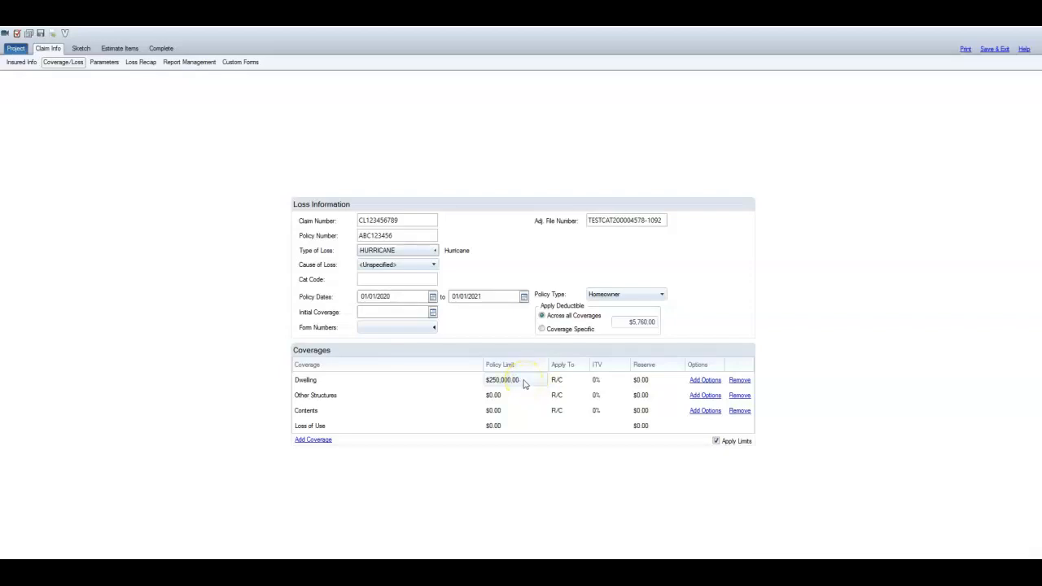
click(343, 399)
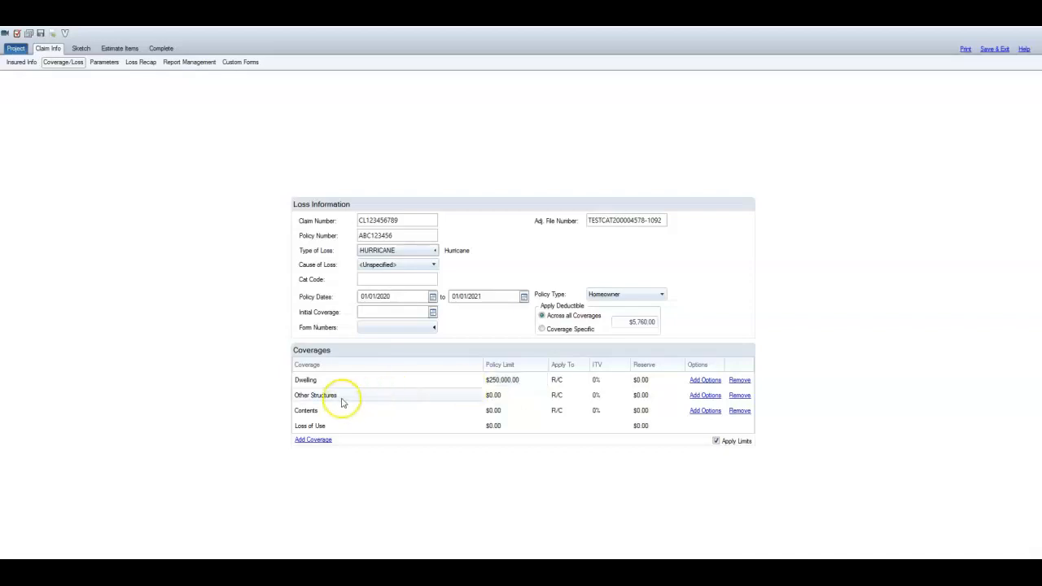
click(497, 407)
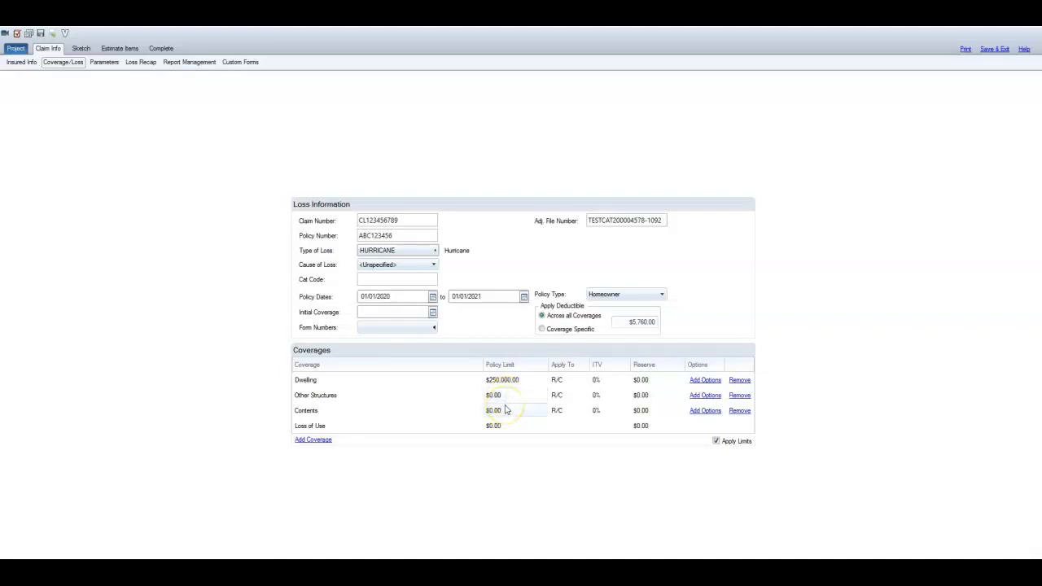
Review the estimate parameters, checking the price list, the default depreciation type and the overhead and profit rates.
click(104, 65)
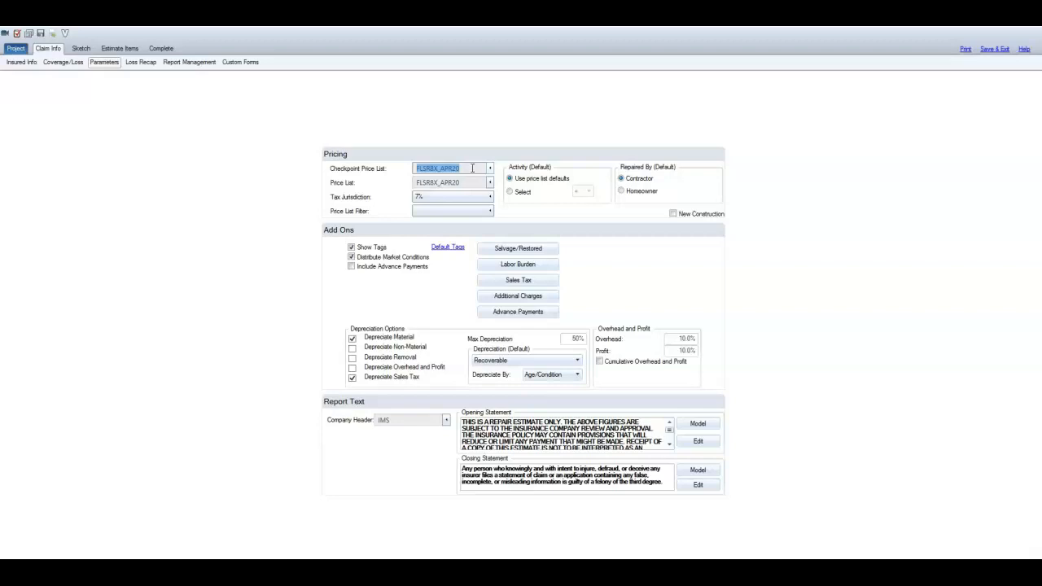
click(468, 182)
click(467, 182)
click(577, 361)
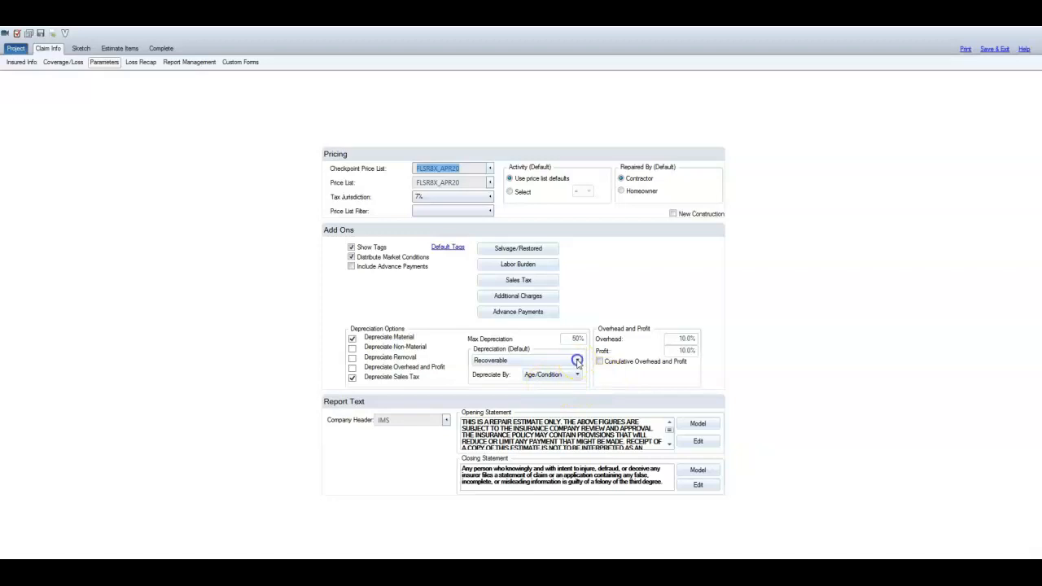
click(522, 364)
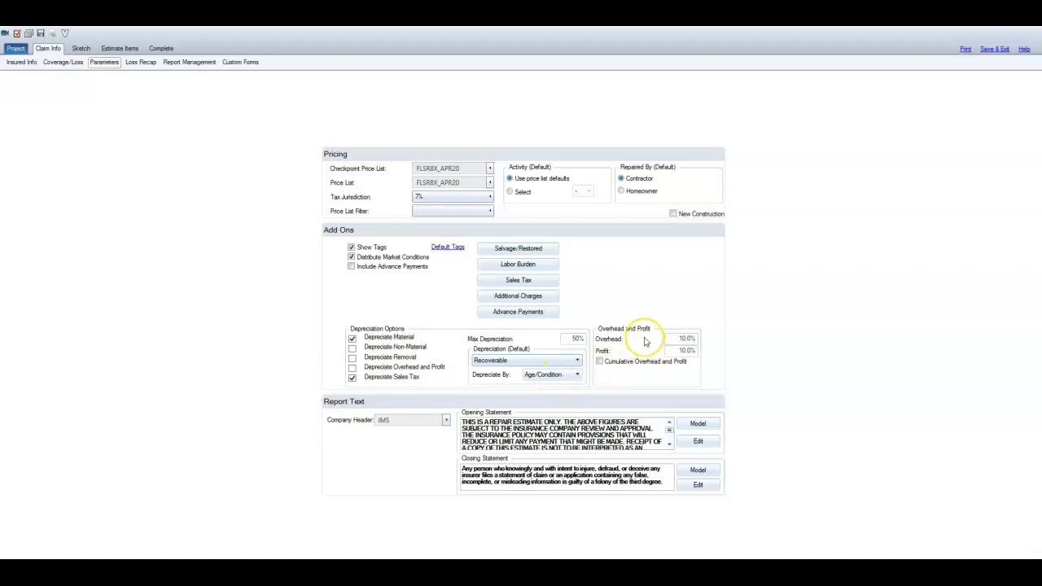
click(676, 338)
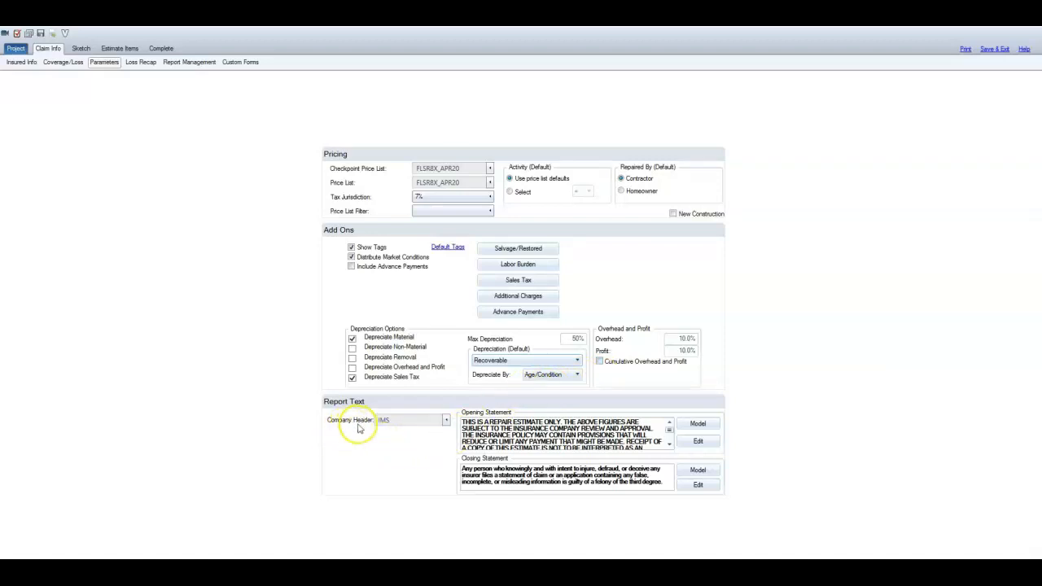
Inspect the IMS company header's details and logo, then close the header list without changes.
click(446, 421)
click(521, 268)
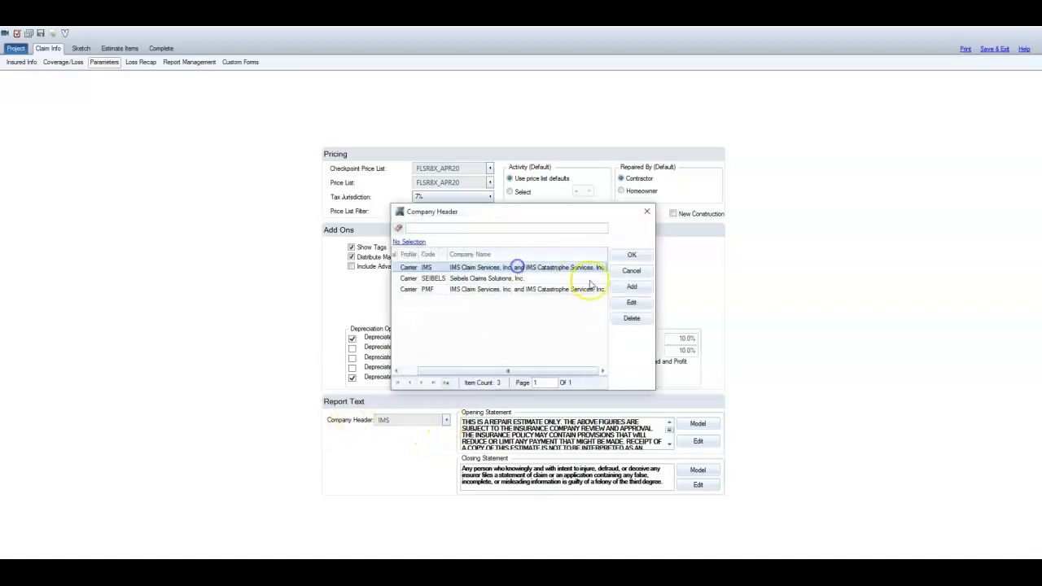
click(643, 305)
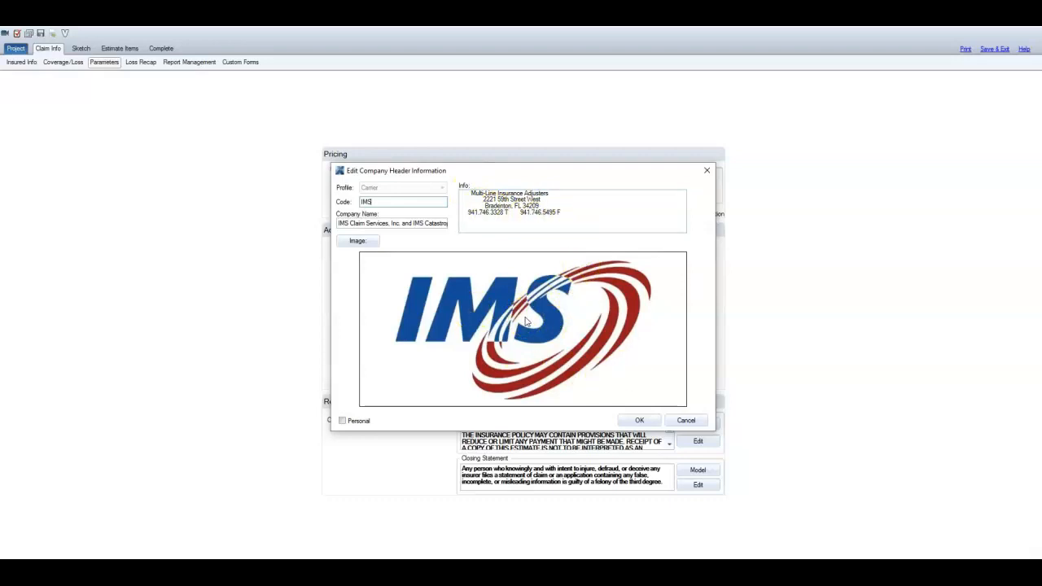
click(708, 172)
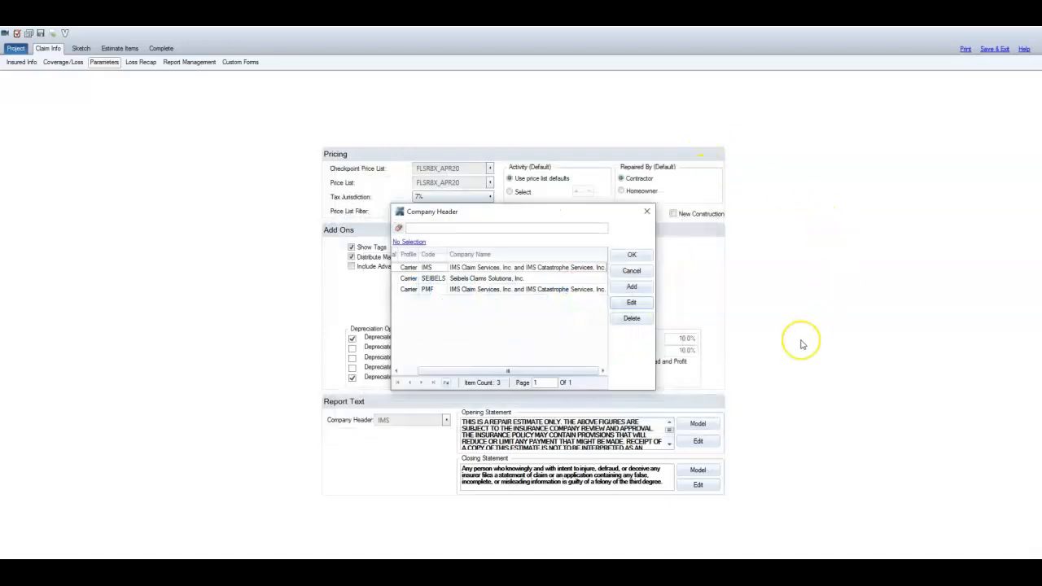
click(648, 216)
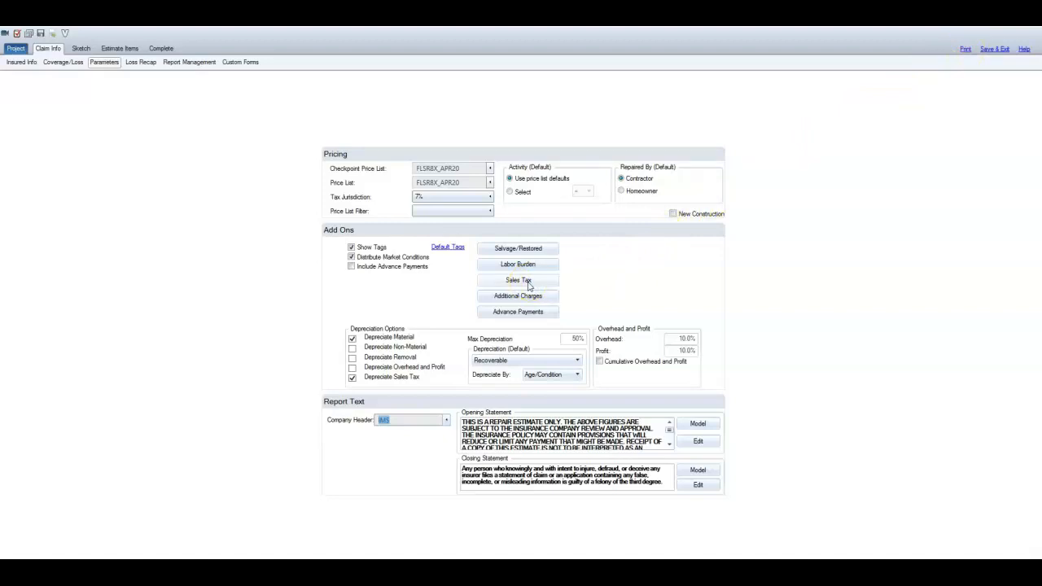
In the estimate's sales tax settings, set the tax type to Neither for Material Sales Tax and Laundering Tax.
click(522, 281)
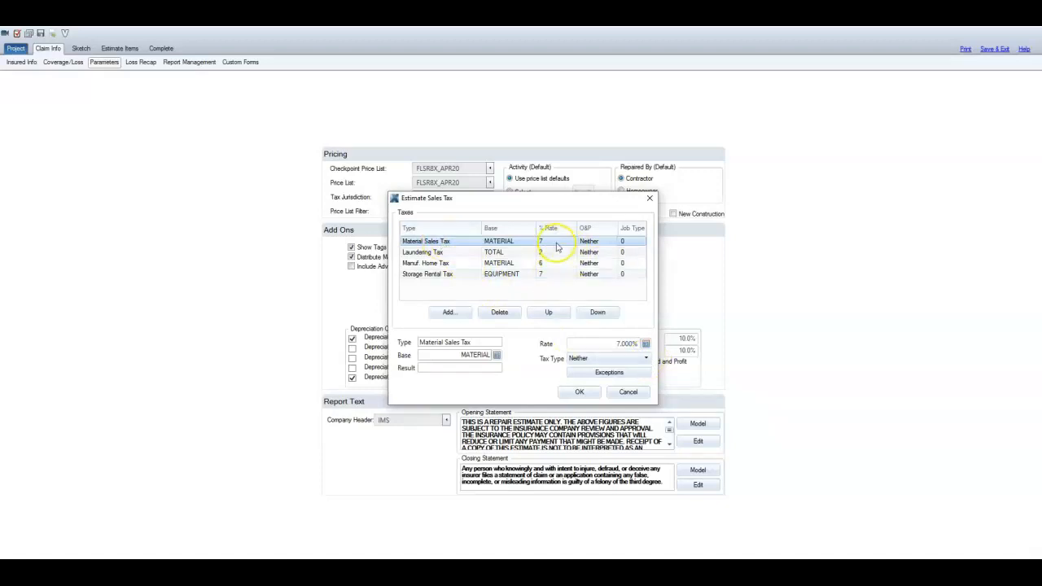
click(646, 358)
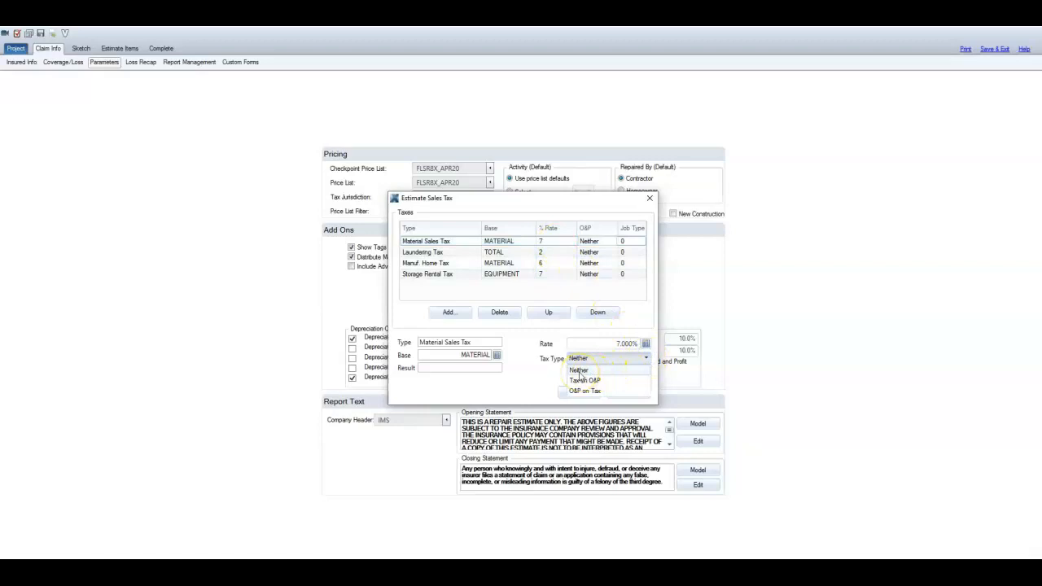
click(579, 371)
click(592, 253)
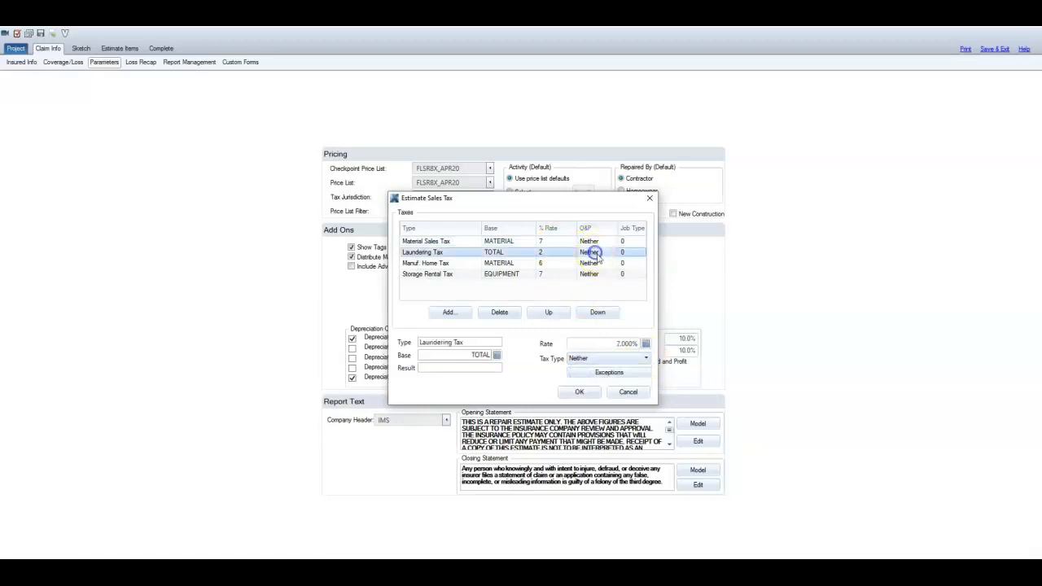
click(646, 358)
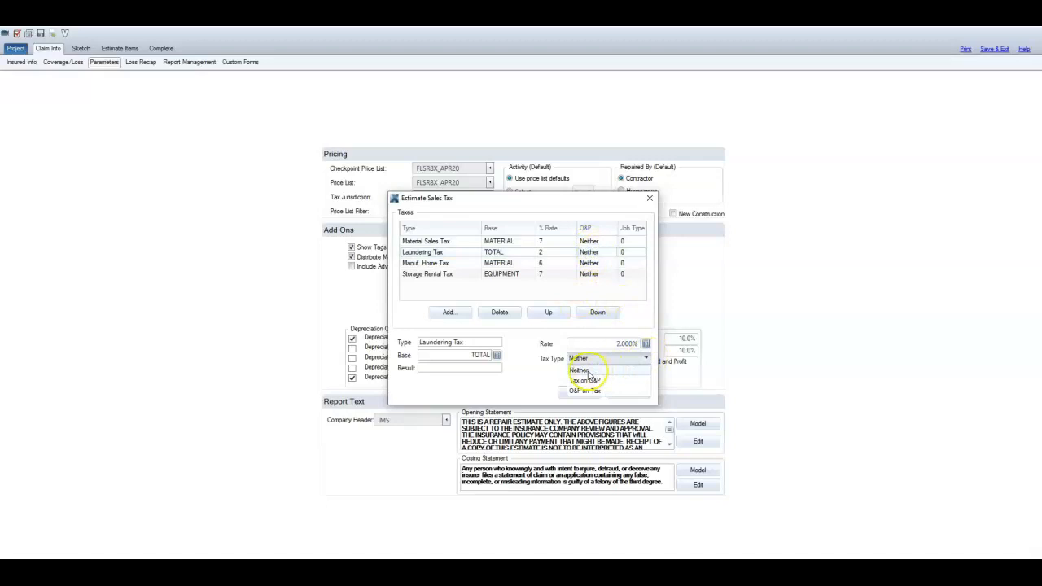
click(590, 372)
Set the tax type to Neither for Manuf. Home Tax and Storage Rental Tax, and accept the sales tax settings.
click(593, 263)
click(647, 358)
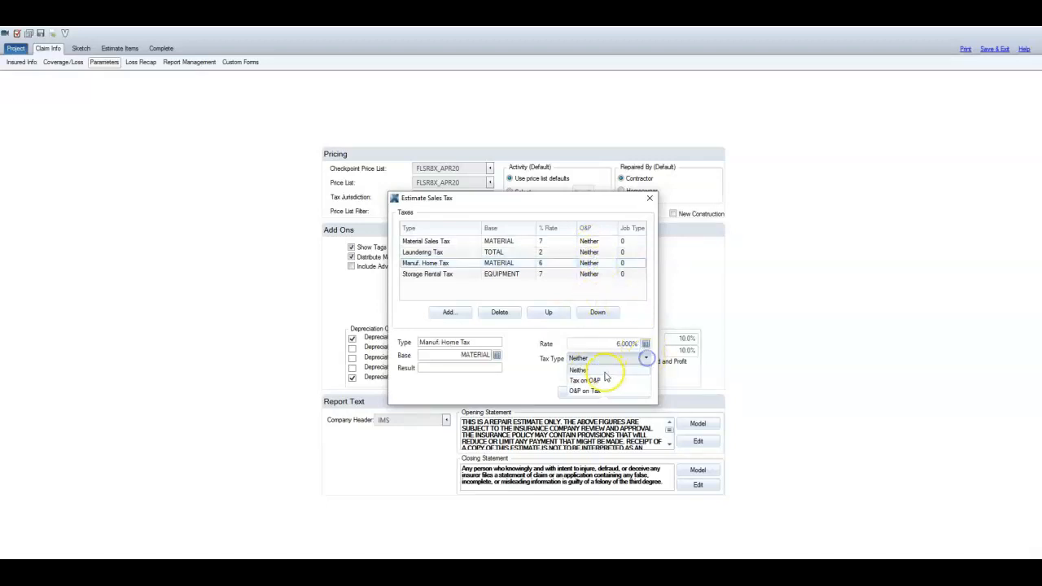
click(594, 370)
click(589, 273)
click(647, 358)
click(580, 371)
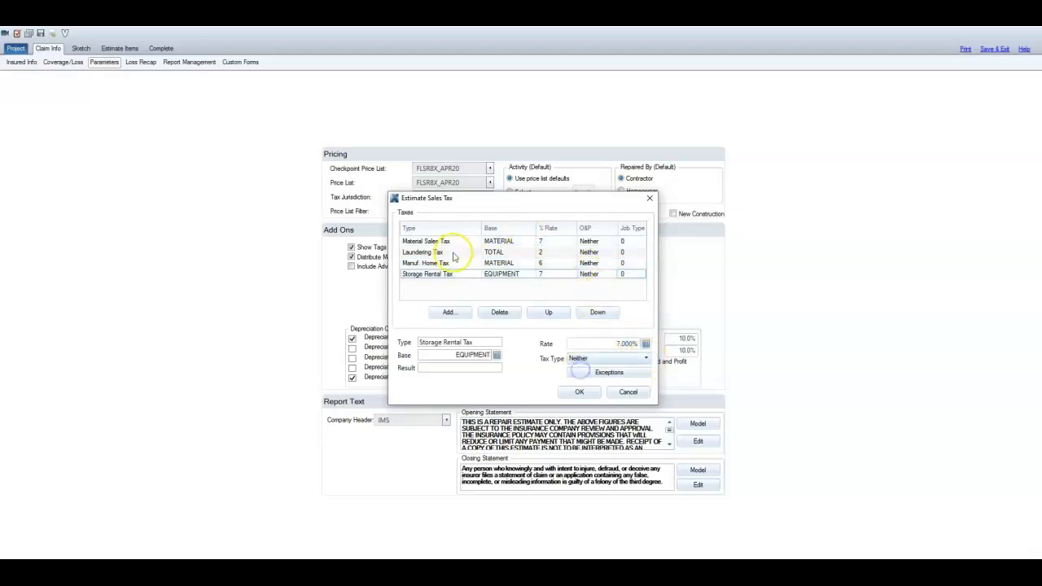
click(577, 393)
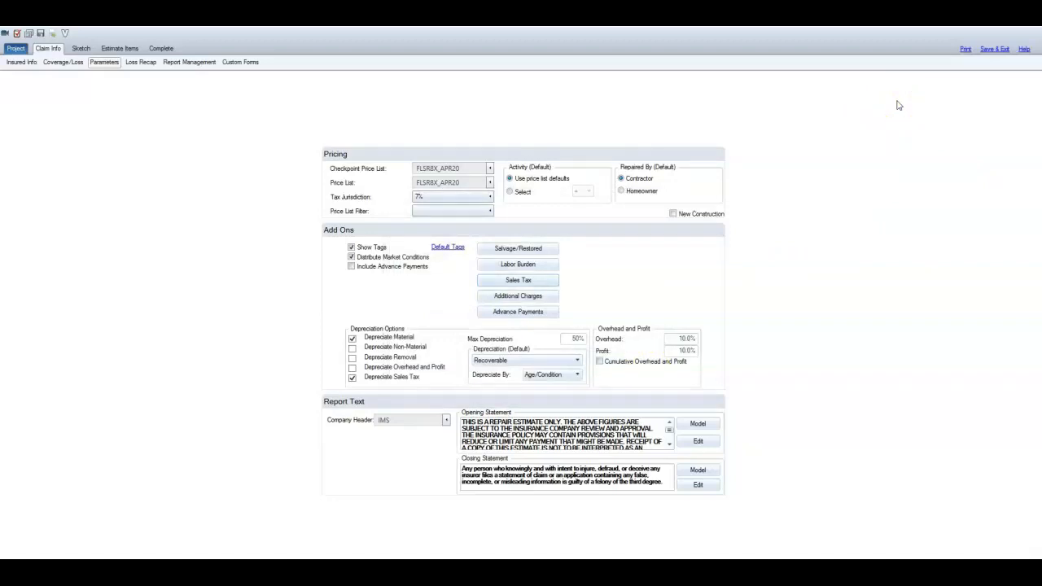
Open the estimate's print reports and choose Final Draft Separate Coverage Type as the report.
click(965, 49)
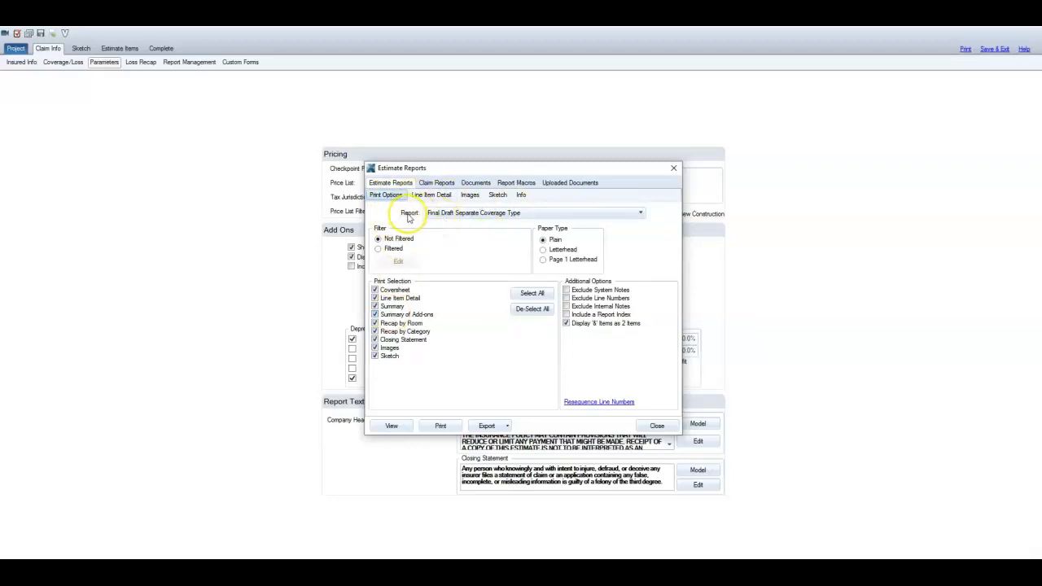
click(641, 212)
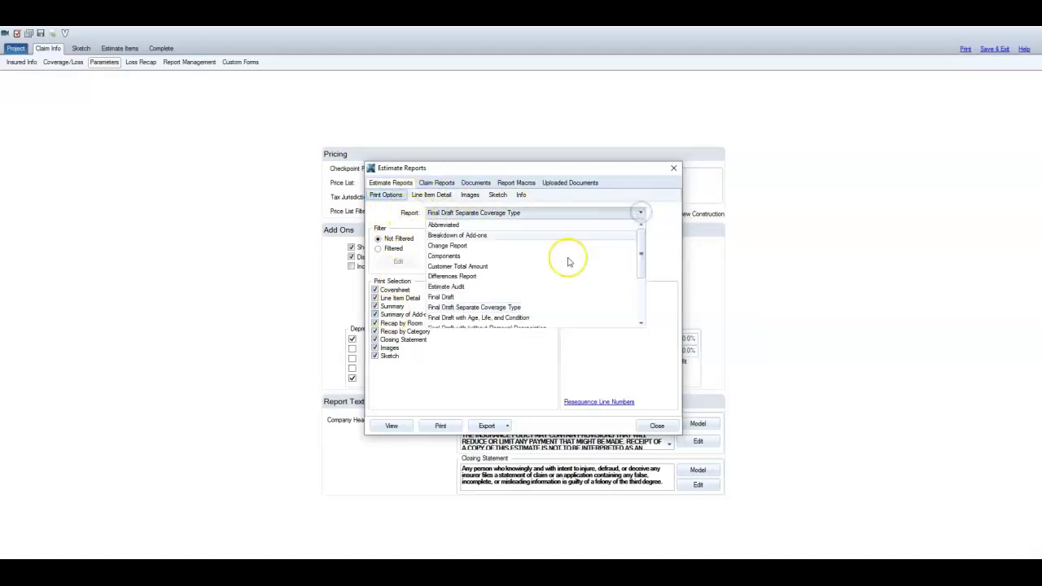
click(472, 308)
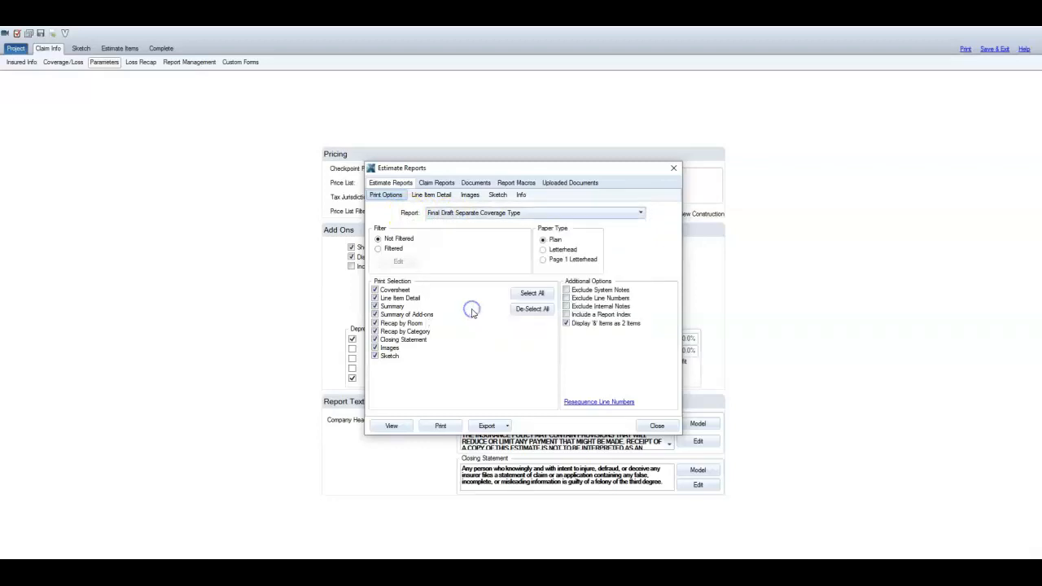
Review the report's line item prefixes, image layout settings and sketch print details.
click(426, 197)
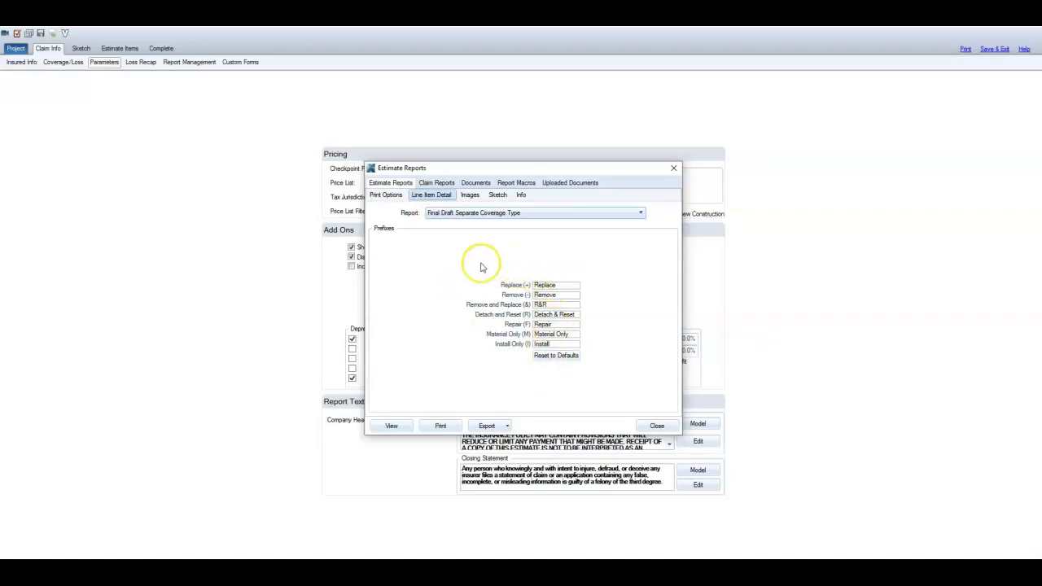
click(470, 196)
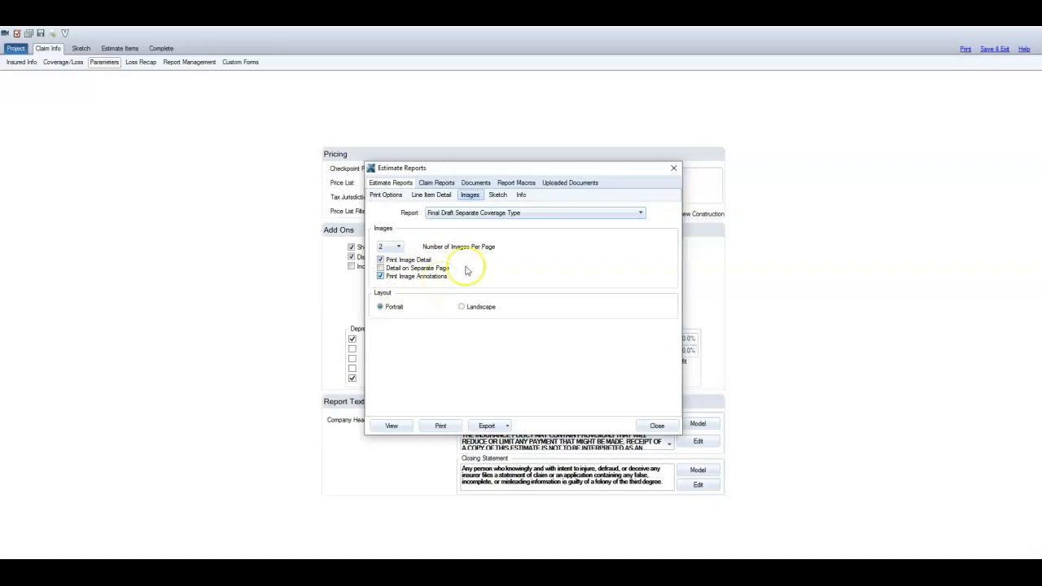
click(500, 195)
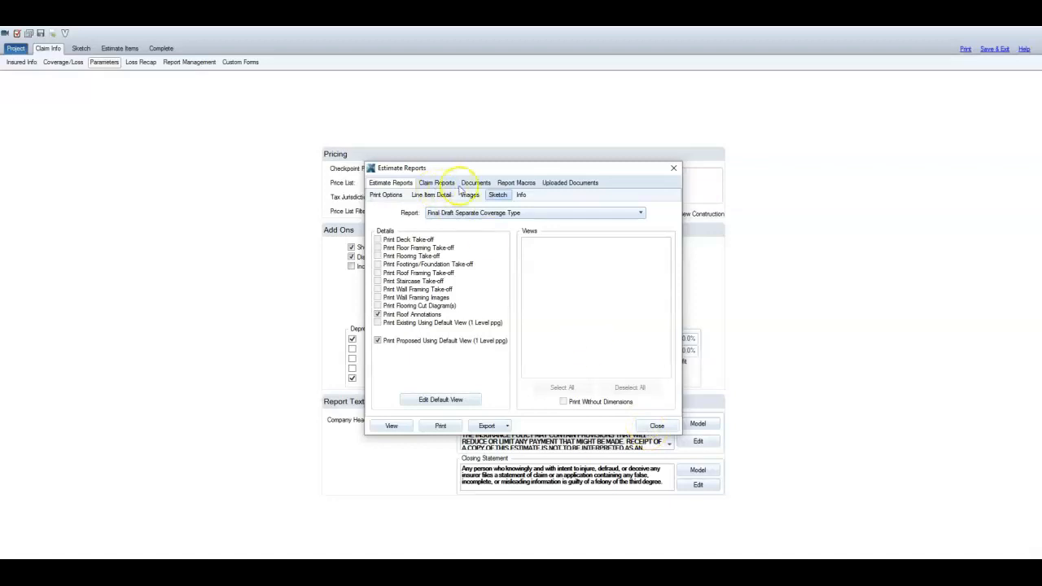
Open the template document "Seibels First and Final Token Report (Updated).docx" for viewing with the claim's data.
click(476, 183)
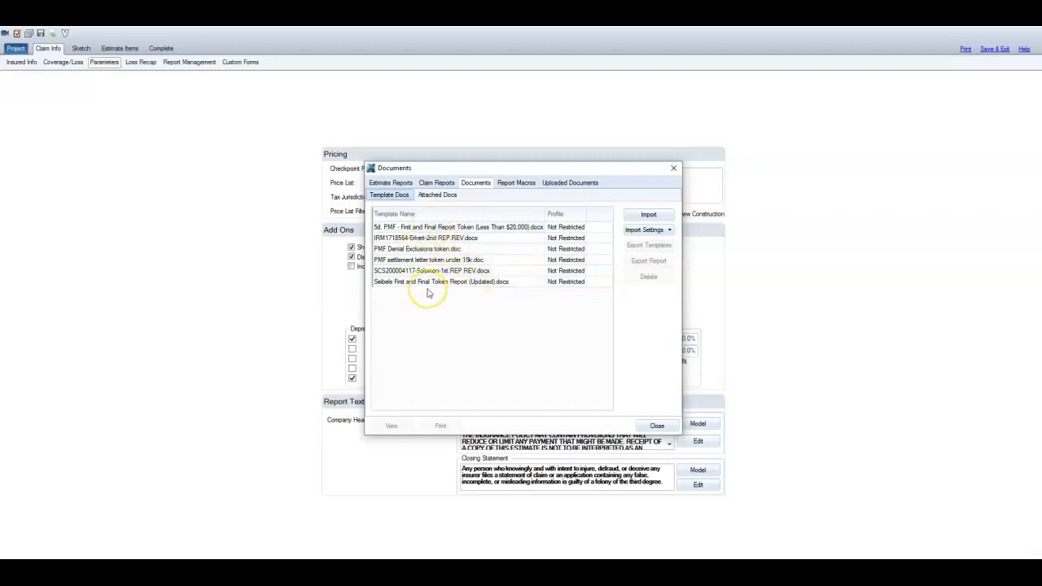
click(420, 282)
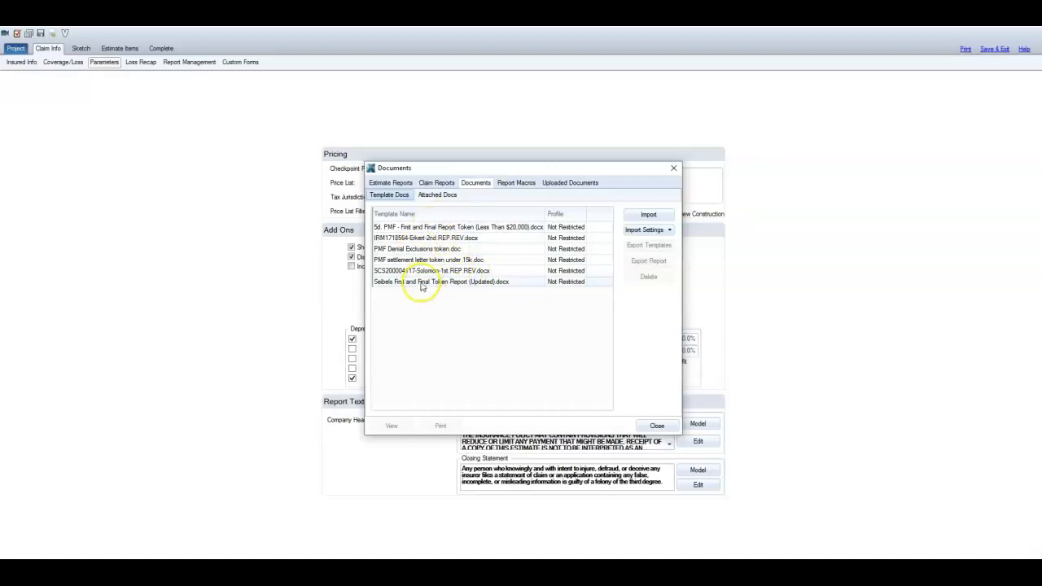
click(421, 284)
click(387, 428)
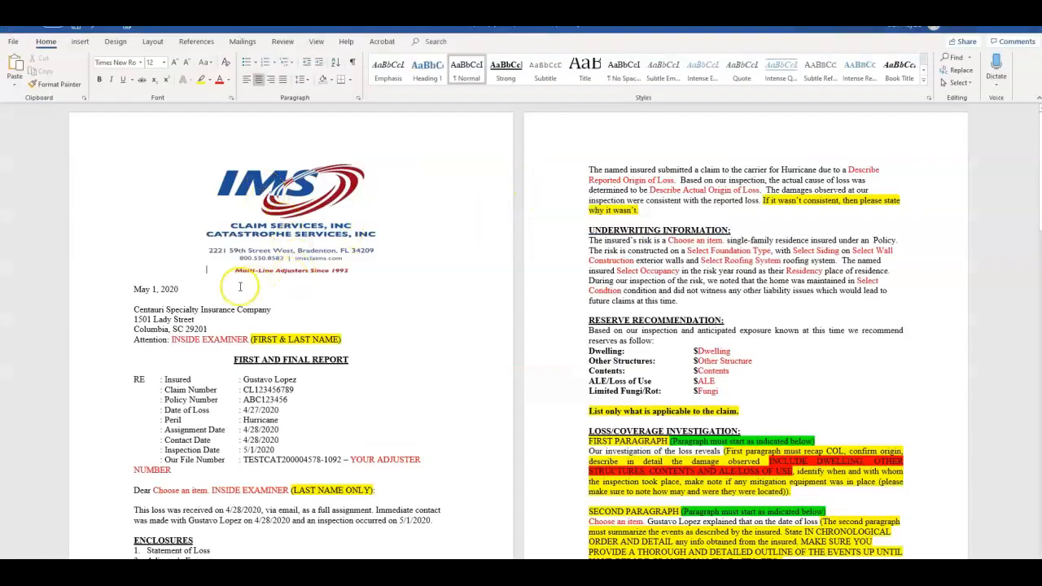
Examine the generated First and Final Report's claim details, payment section, mortgage statement and closing, and close the document.
scroll(221, 280, down, 2)
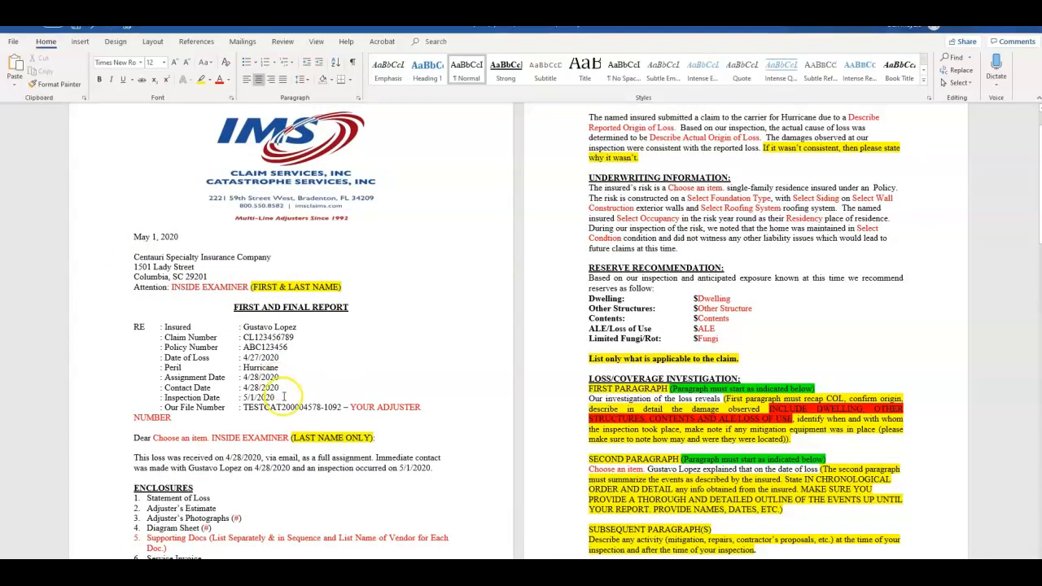
scroll(331, 392, down, 2)
scroll(332, 392, up, 2)
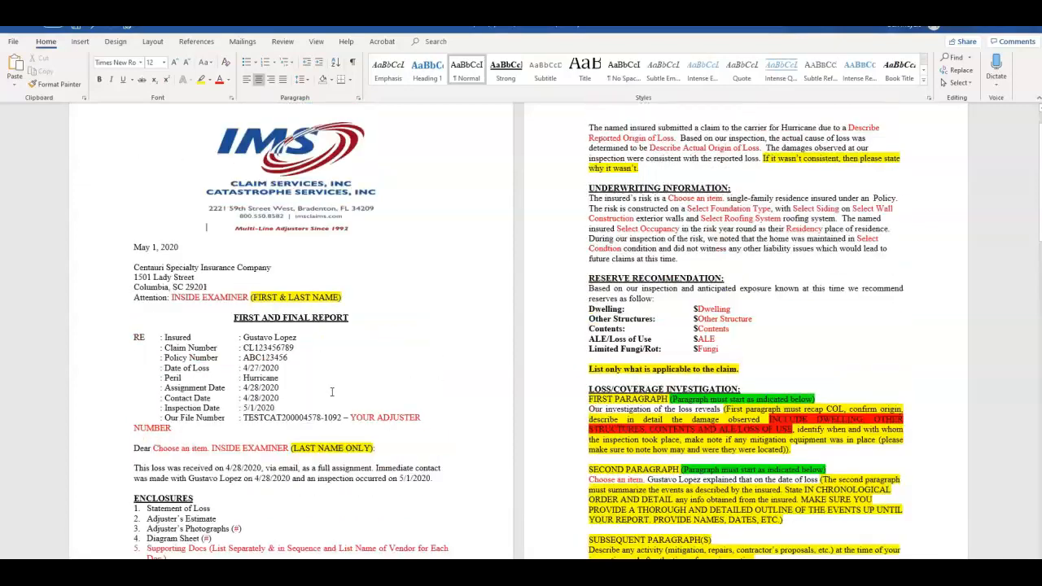
scroll(331, 392, down, 8)
scroll(331, 392, down, 10)
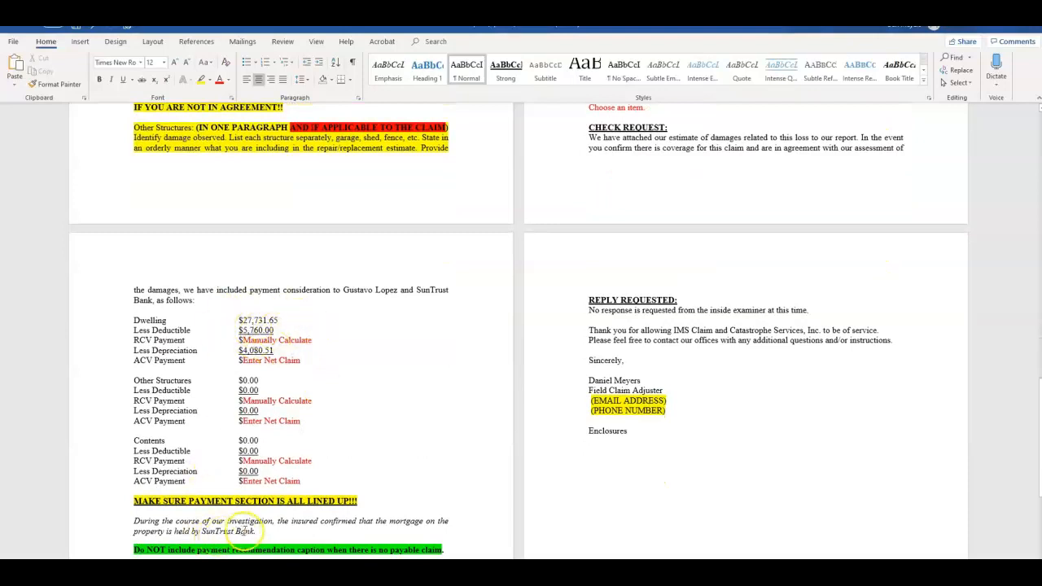
scroll(640, 474, down, 2)
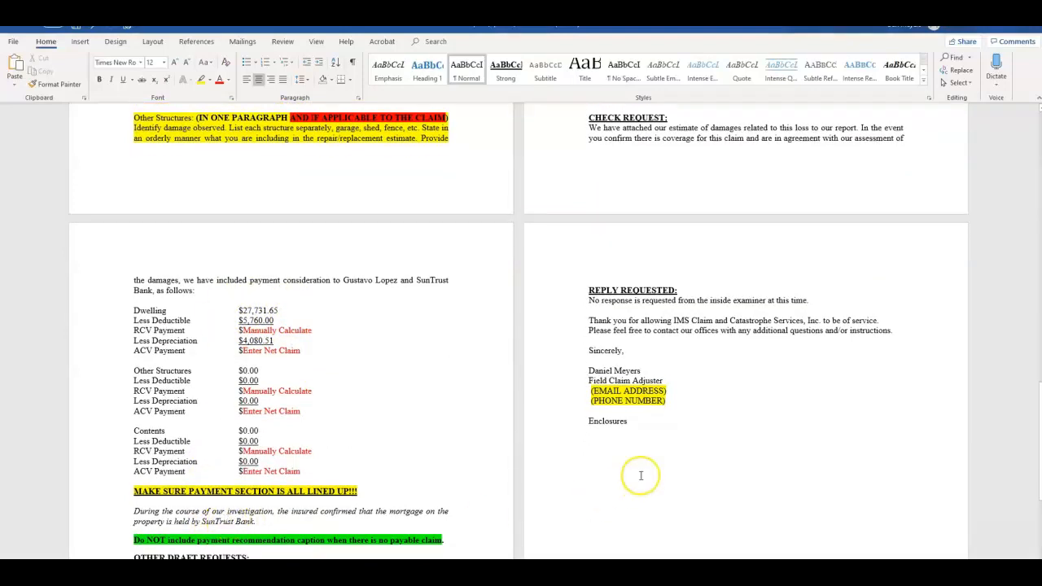
scroll(595, 300, up, 12)
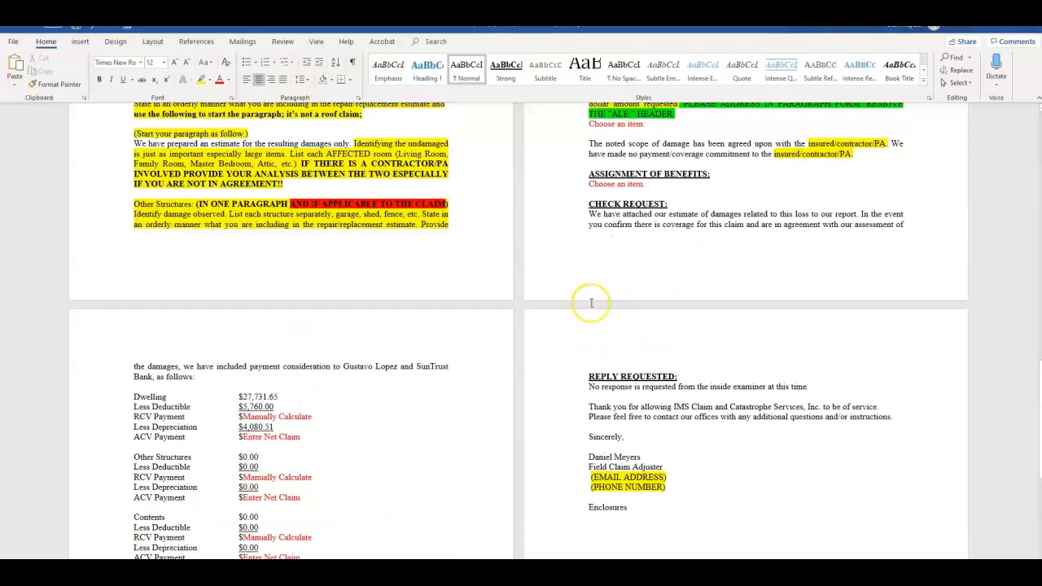
scroll(591, 303, up, 10)
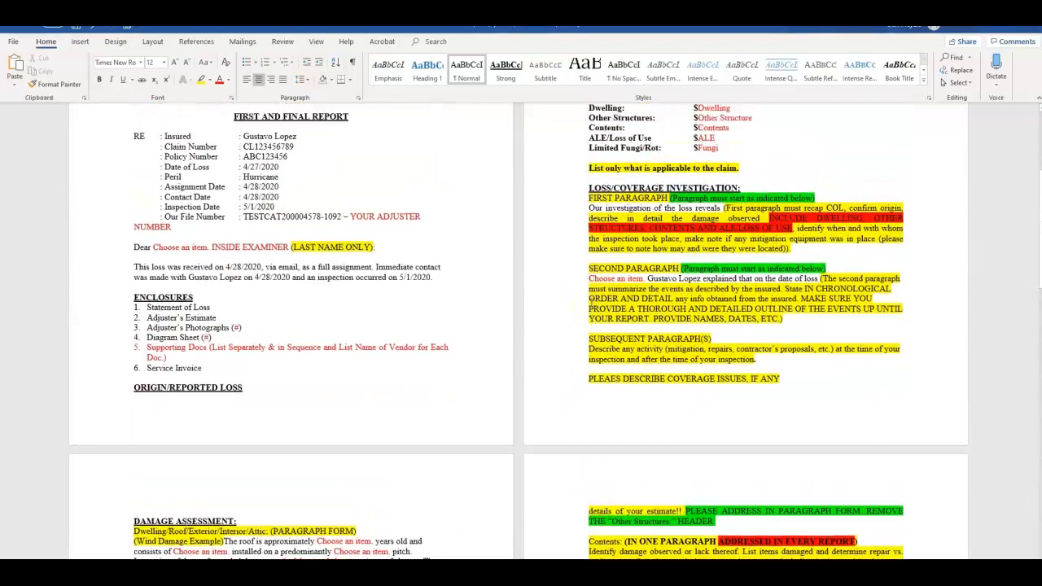
click(1031, 31)
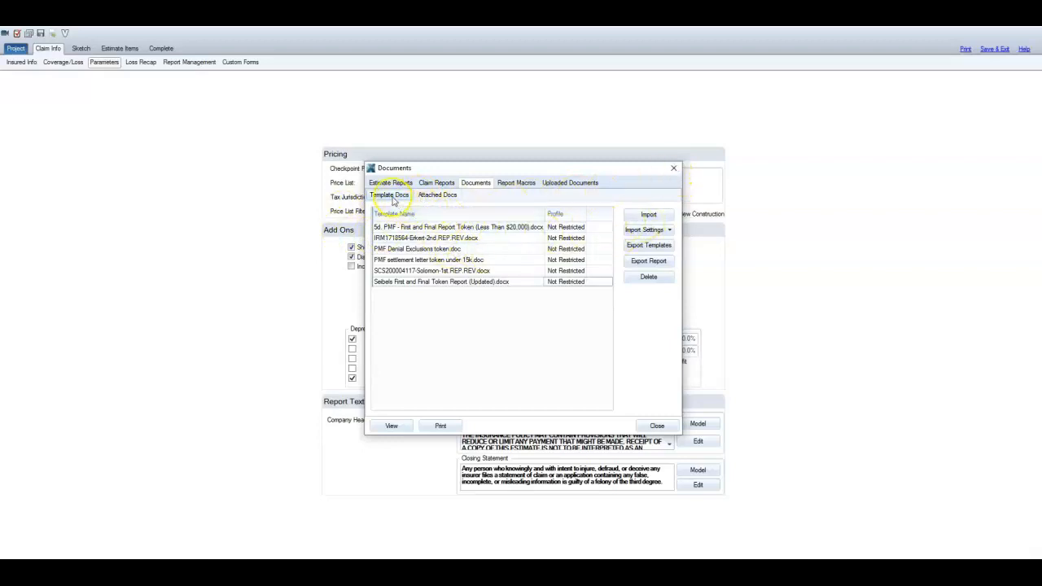
Browse the folders available for importing a template document, cancel the import and close the Documents window.
click(648, 216)
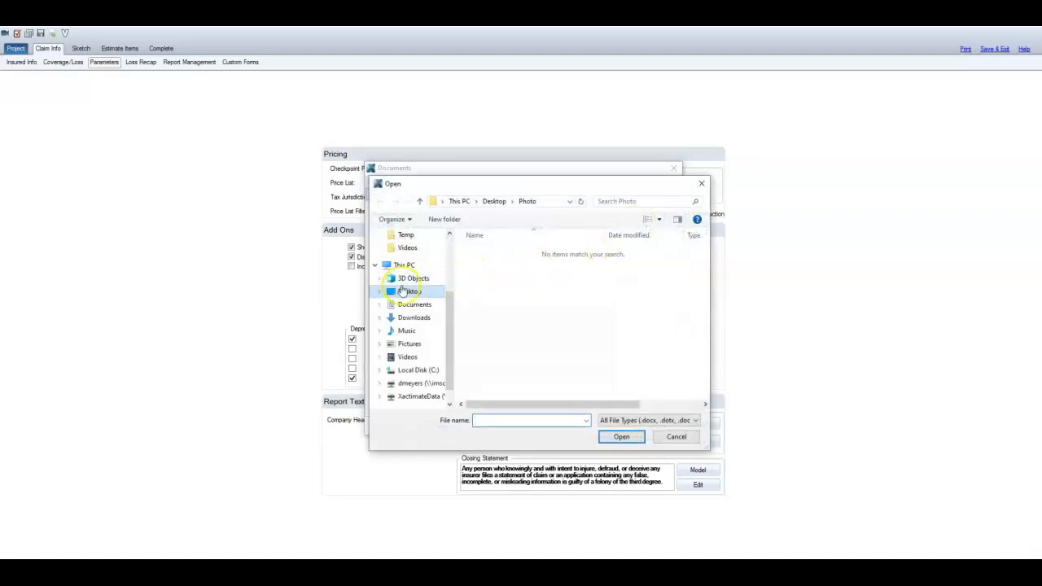
scroll(411, 291, up, 3)
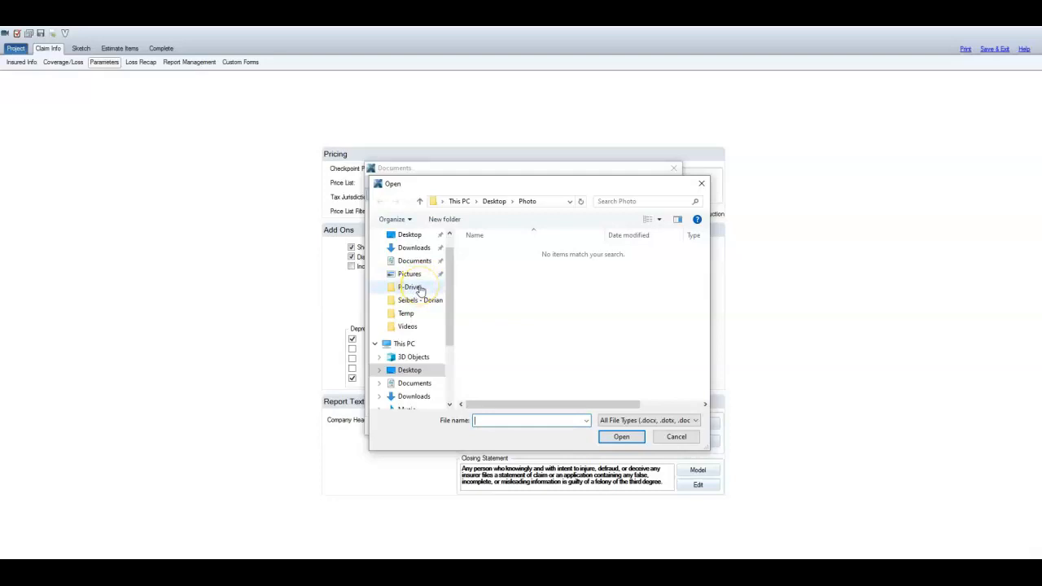
click(701, 184)
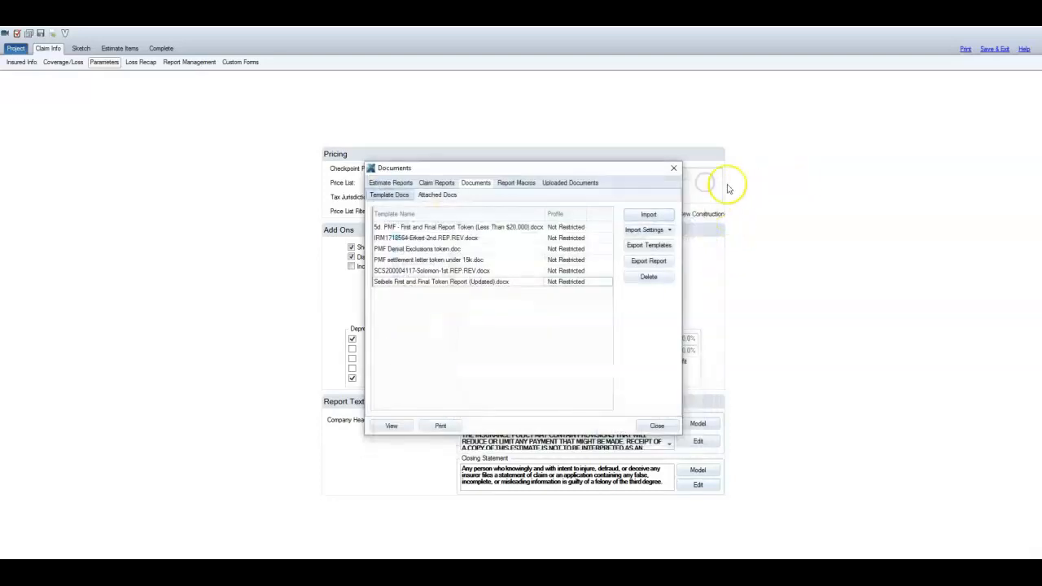
click(674, 171)
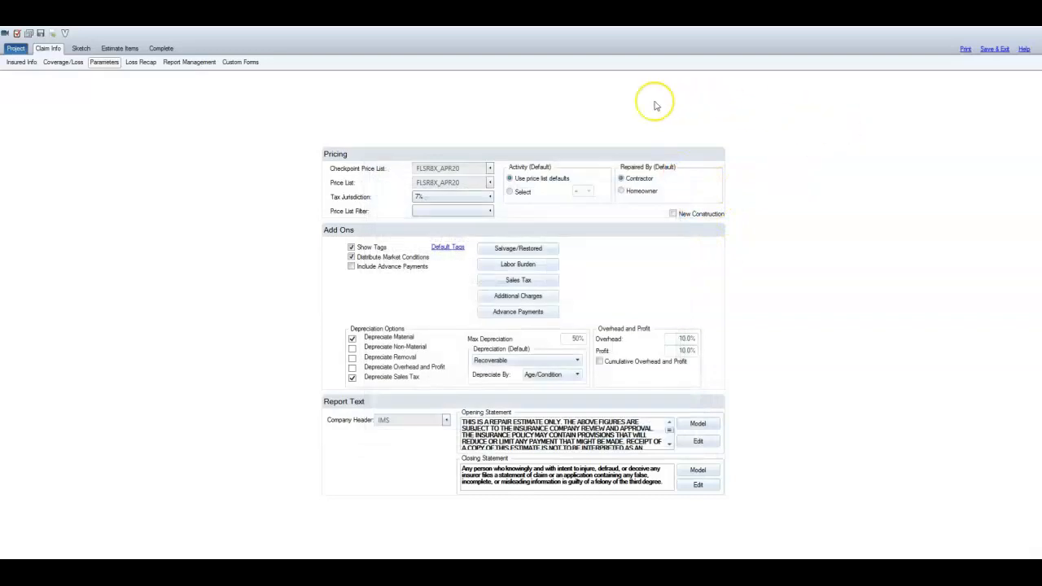